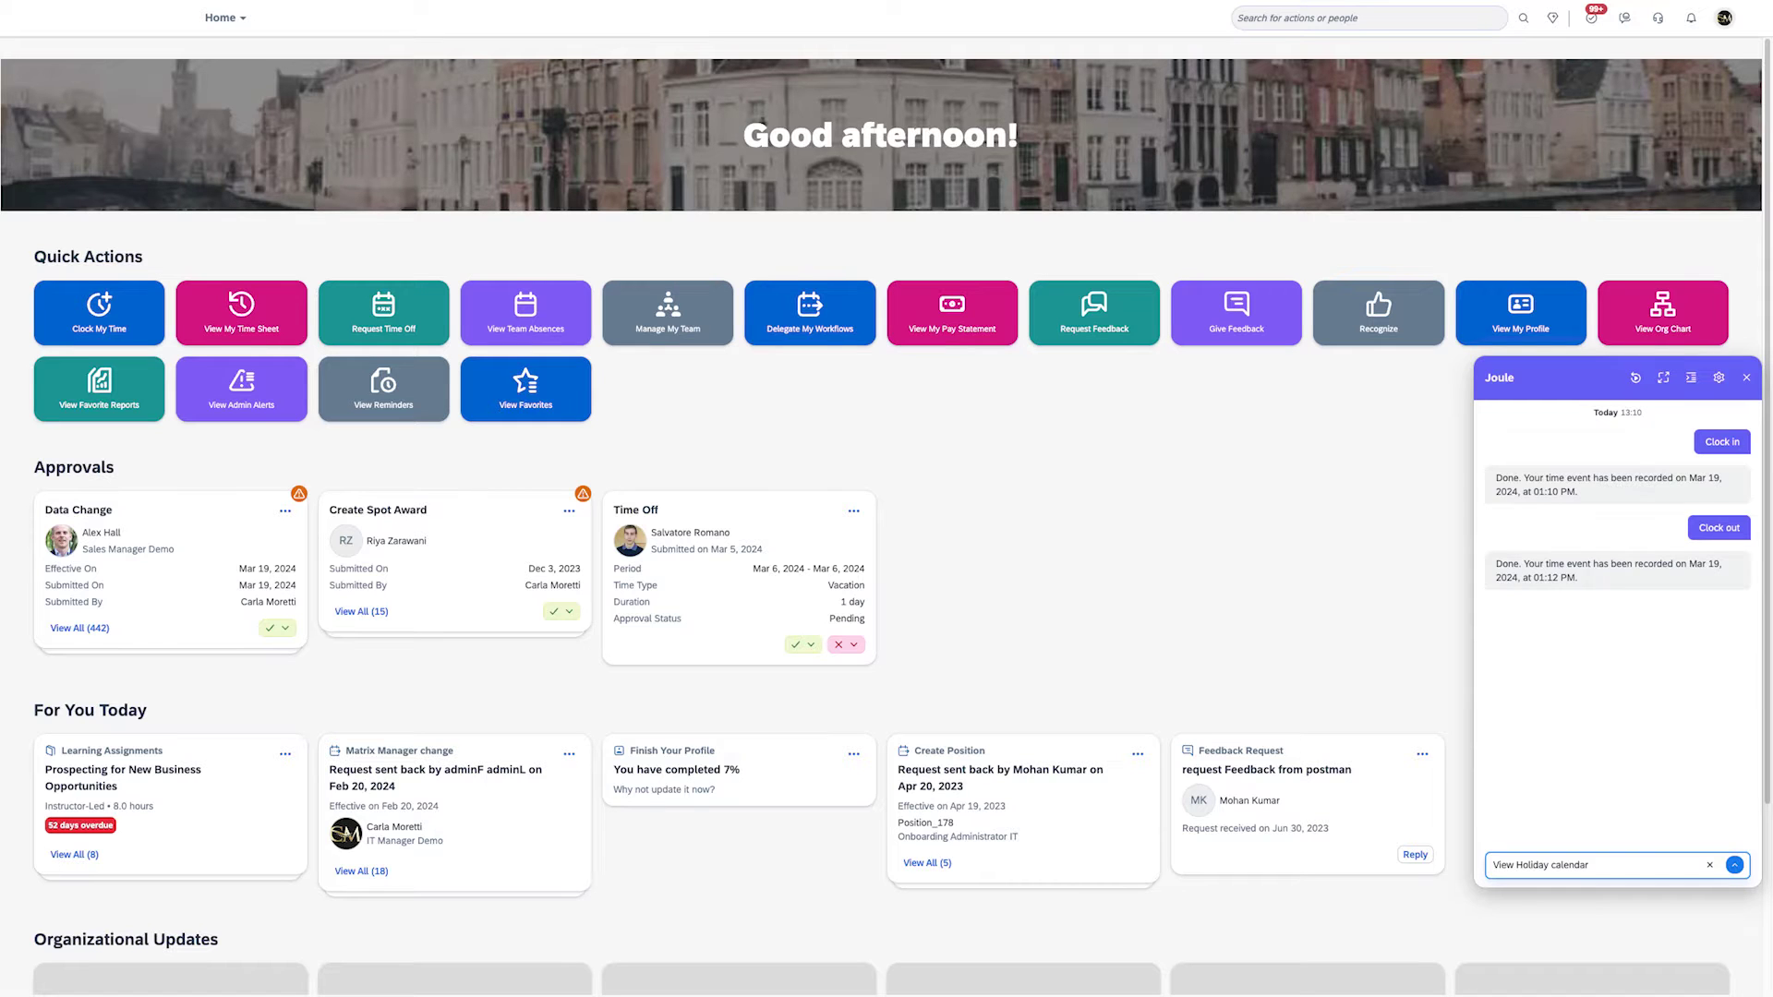
# - Ask Joule to show the holiday calendar for the next 12 months
pyautogui.press('Return')
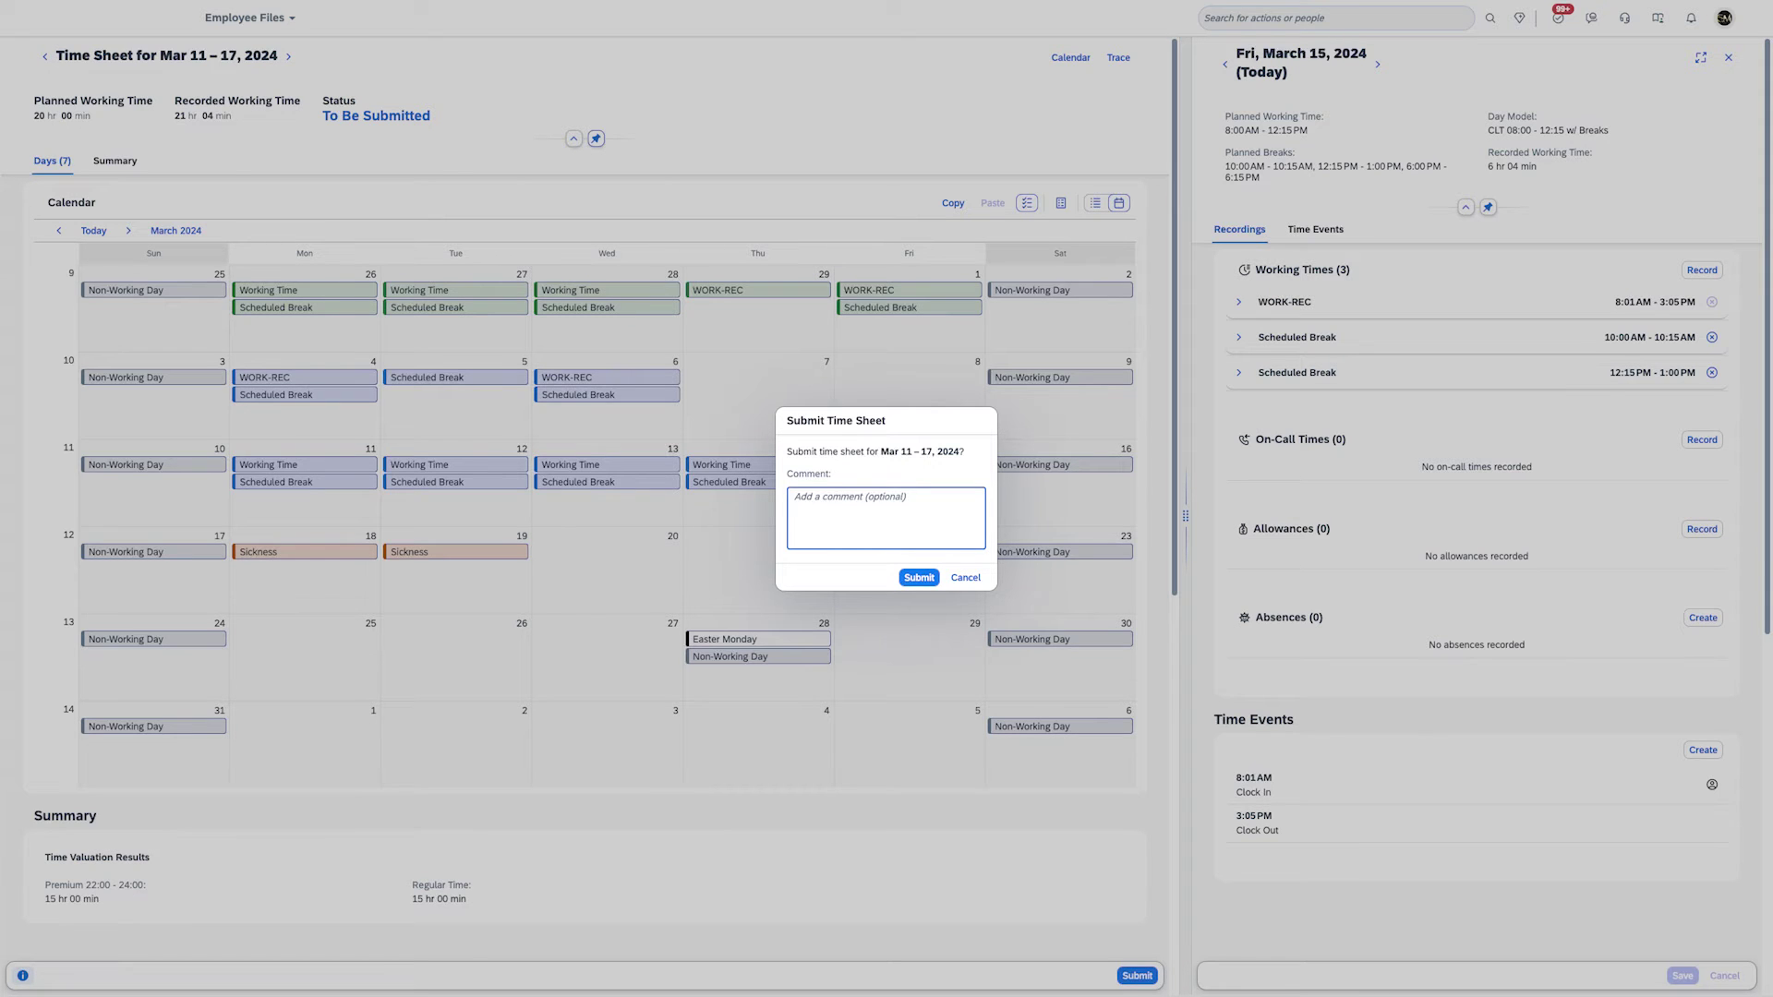
# - Confirm submission of the March 11–17 time sheet for approval
pyautogui.click(919, 577)
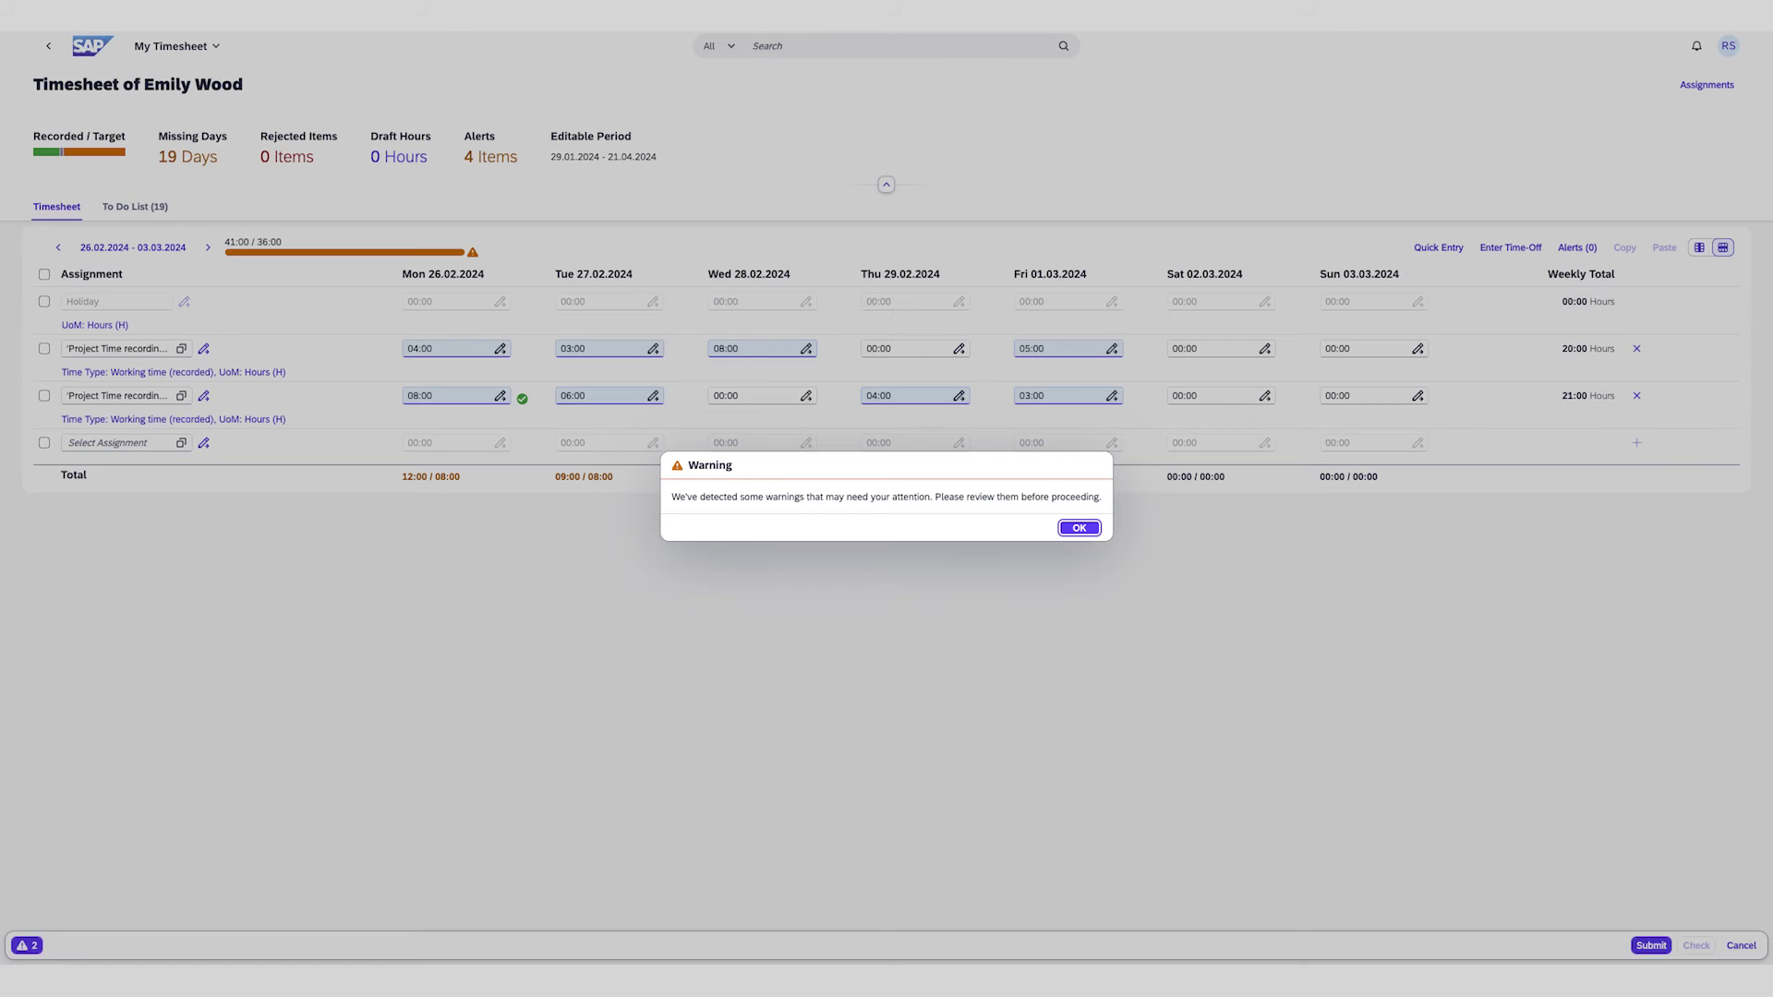
# - Dismiss the warning to review messages on Feb 26's 9-hour limit and repeated late clock-ins
pyautogui.press('Return')
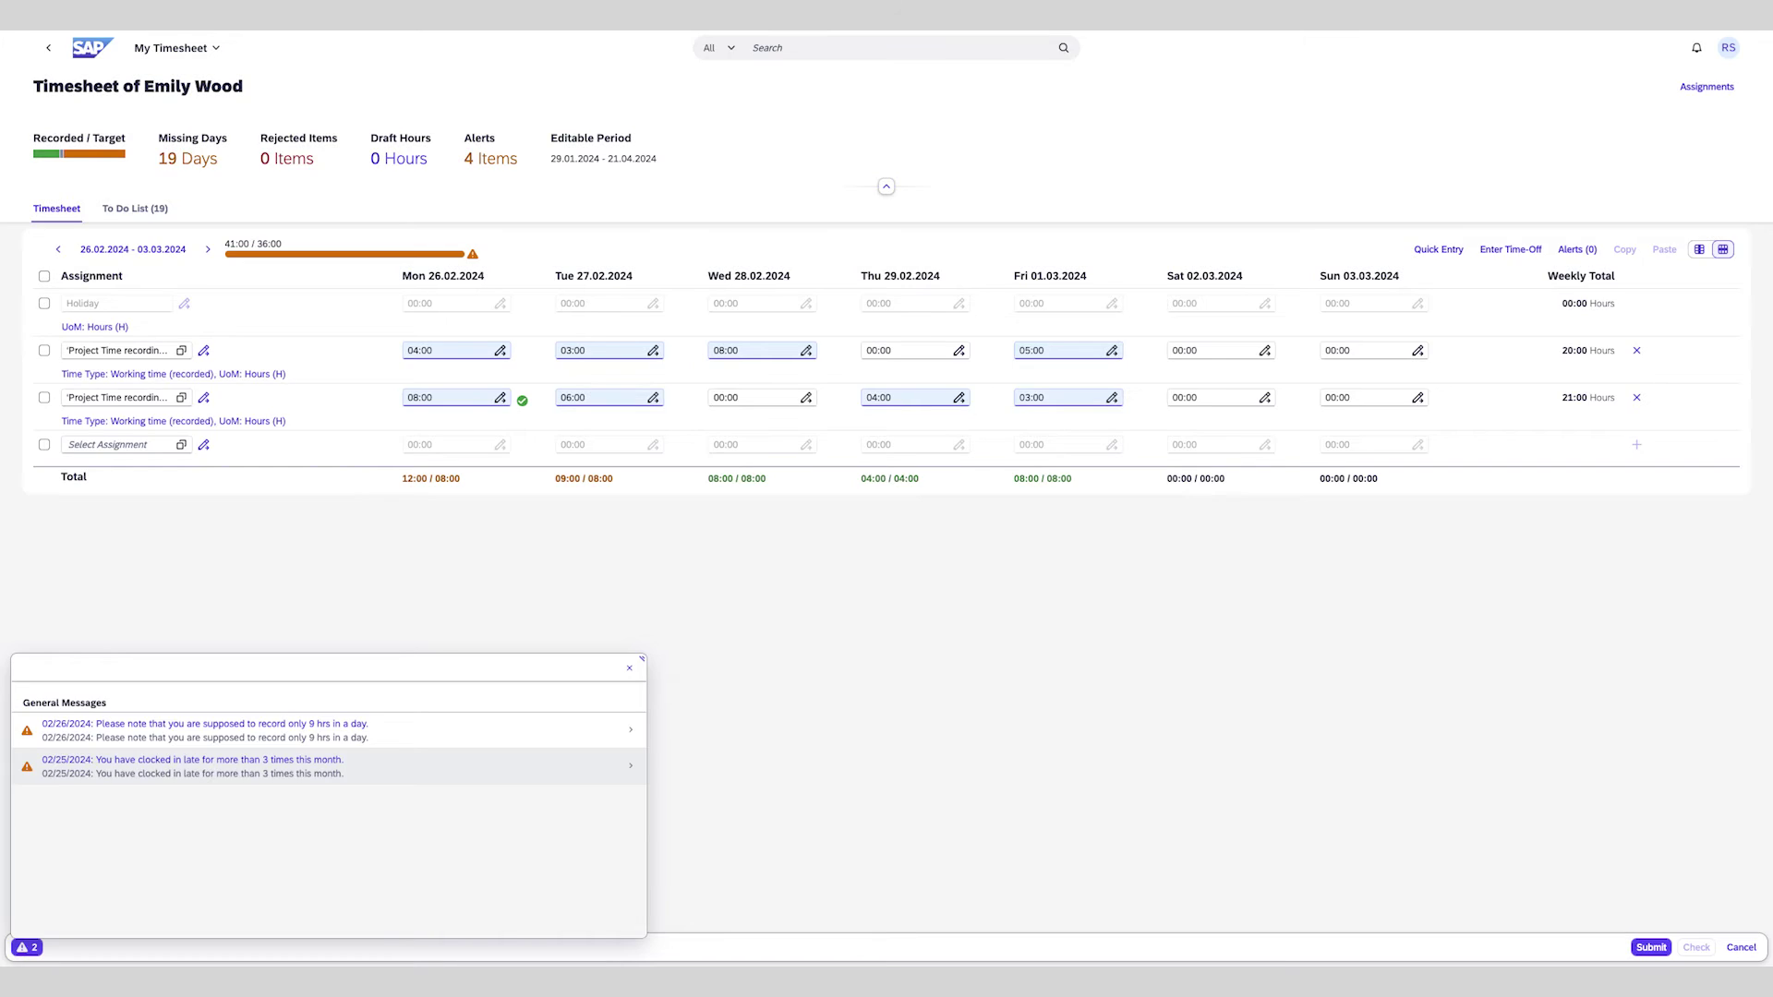